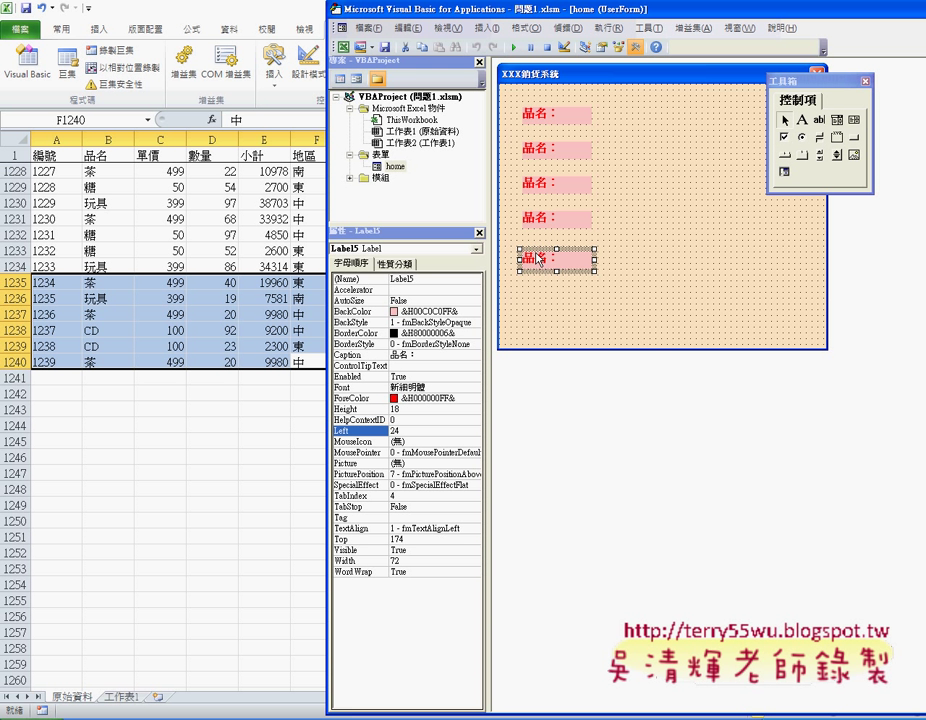
# Nudge the fifth 品名 label up one grid step to Top 168
pyautogui.moveTo(510, 92)
pyautogui.mouseDown()
pyautogui.moveTo(572, 235)
pyautogui.moveTo(643, 318)
pyautogui.mouseUp()
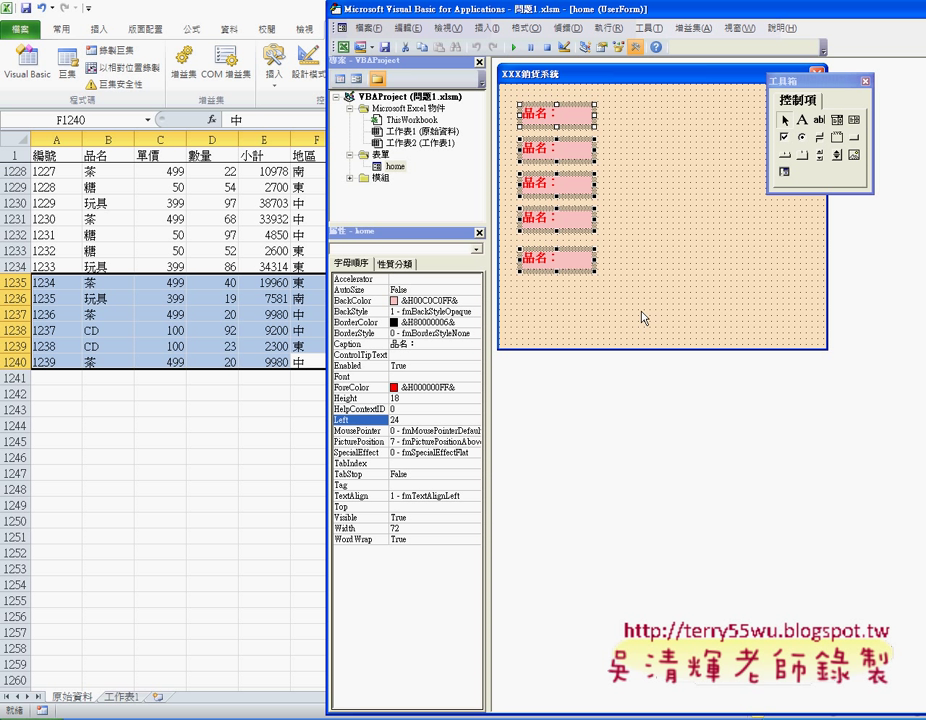
pyautogui.click(632, 318)
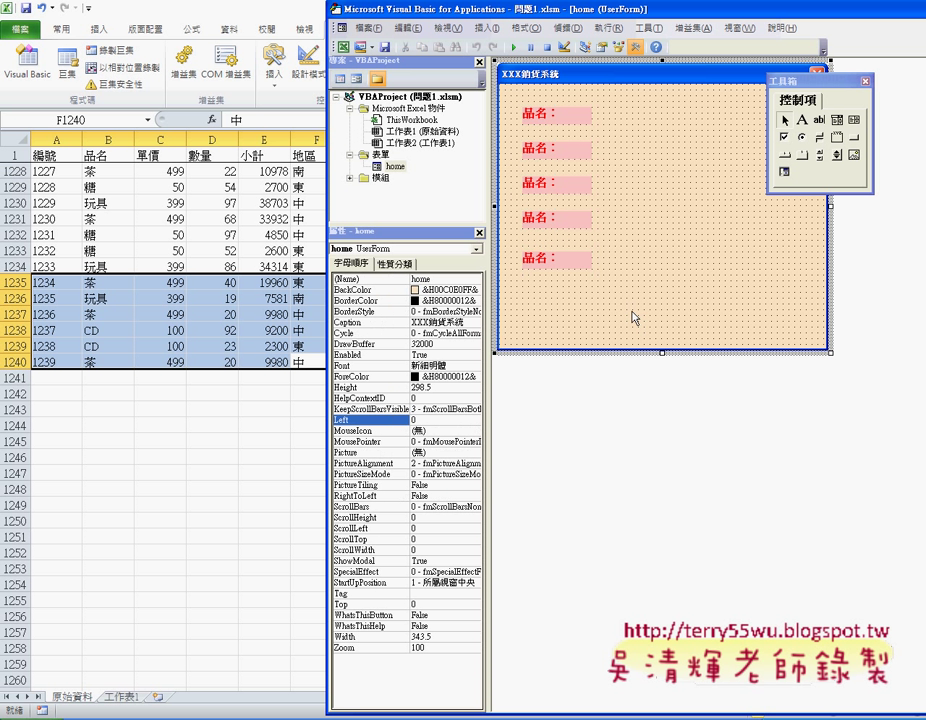
pyautogui.click(570, 268)
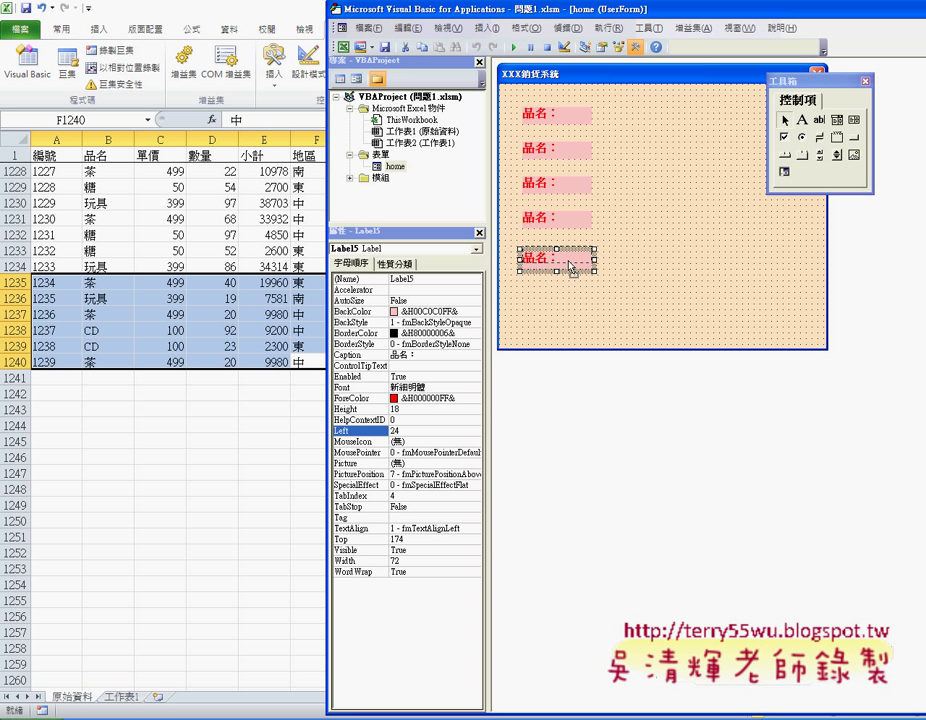
pyautogui.press('Up')
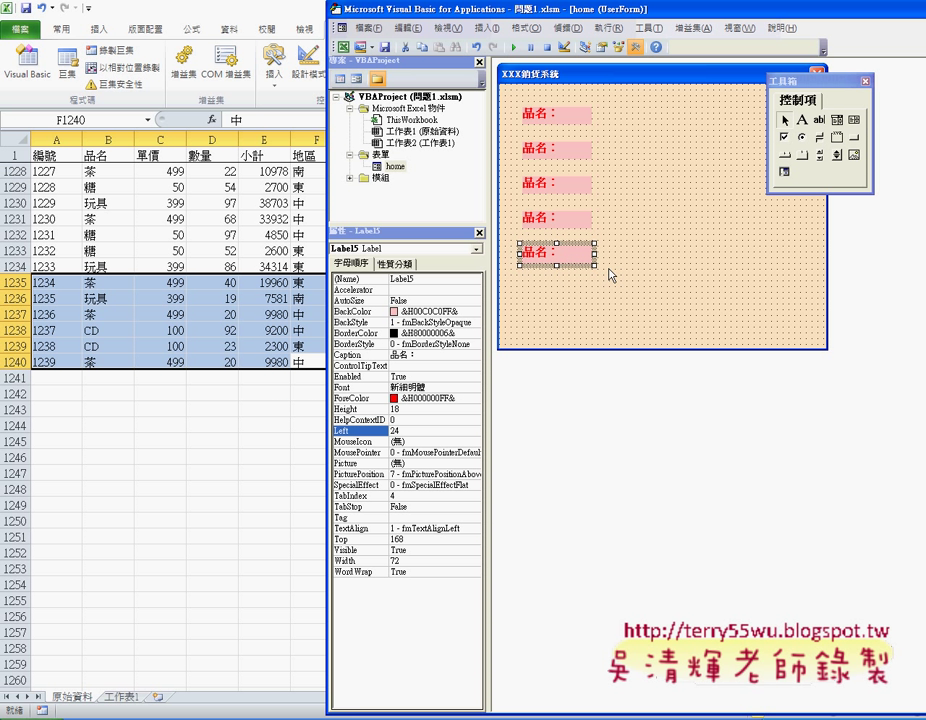
pyautogui.click(625, 262)
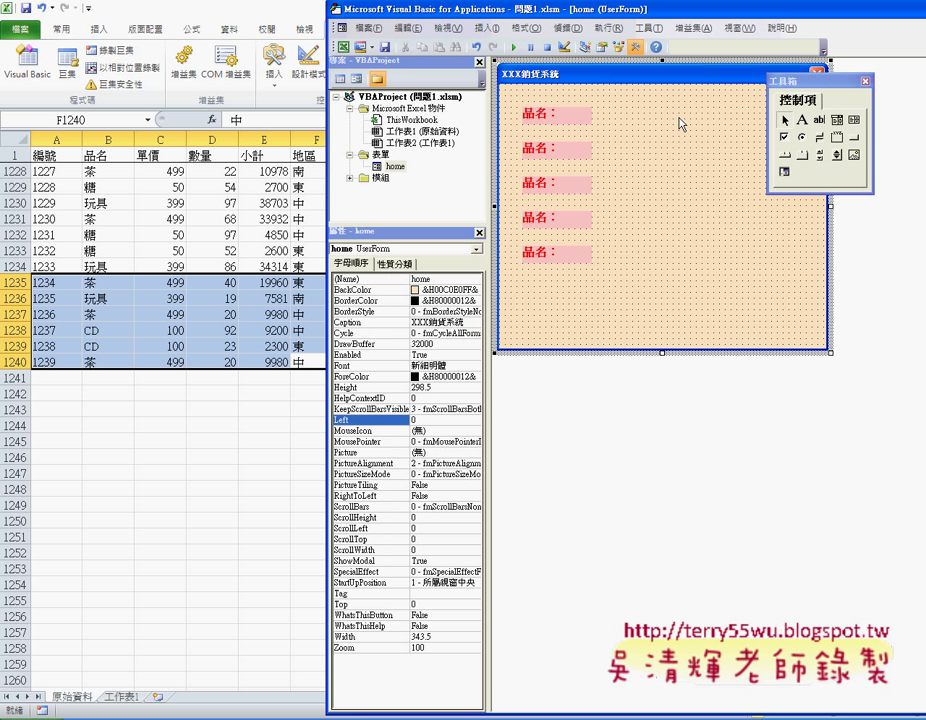
pyautogui.click(819, 119)
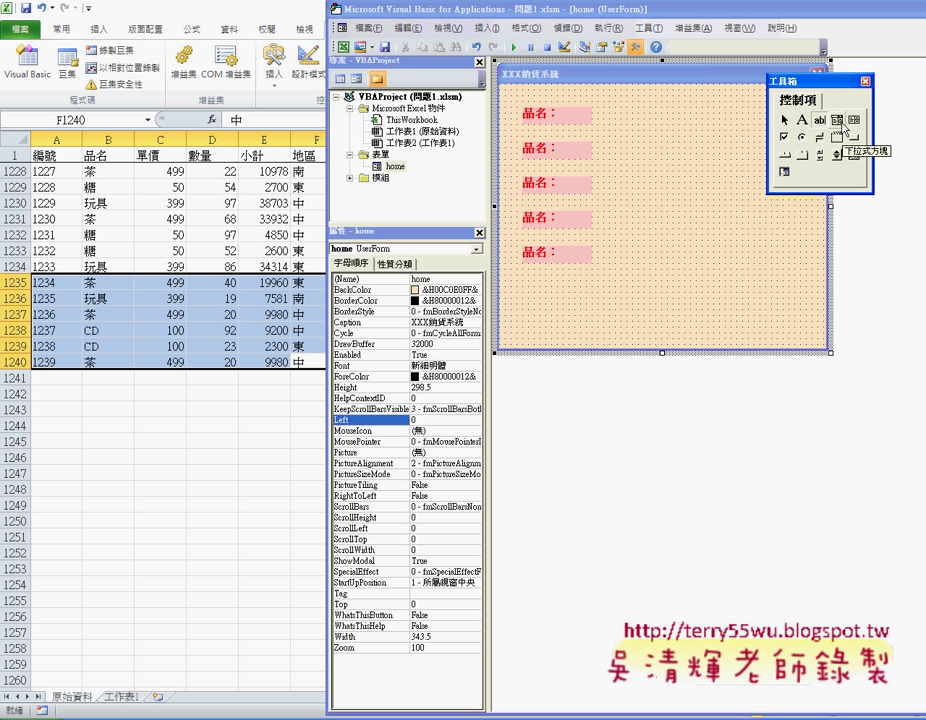
# Draw a combo box beside the first 品名 label and a text box beside the second
pyautogui.click(842, 126)
pyautogui.moveTo(615, 102); pyautogui.dragTo(705, 126)
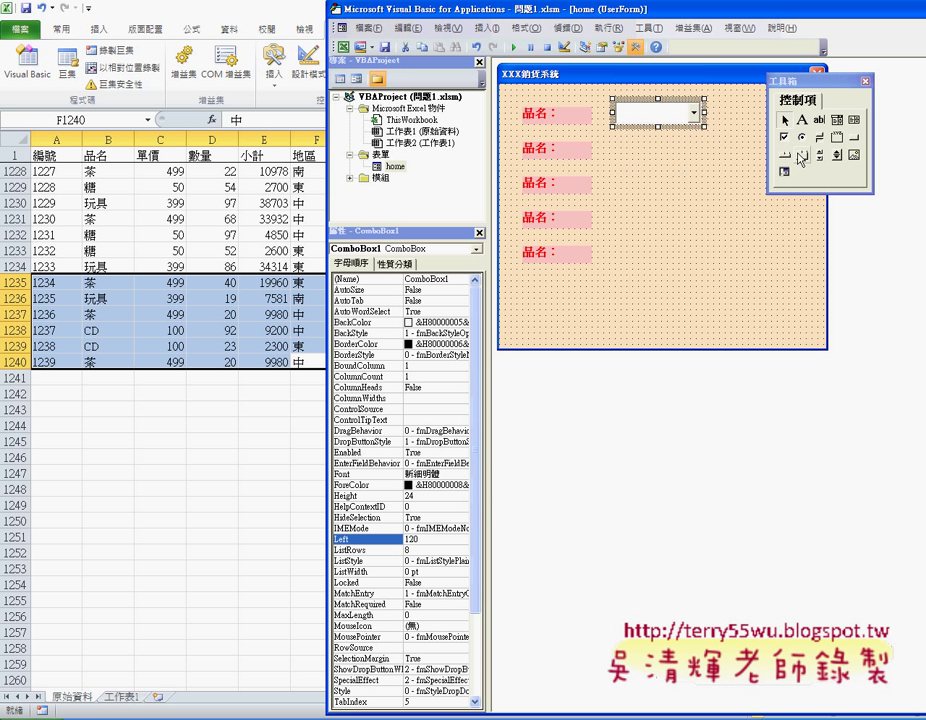
pyautogui.click(819, 119)
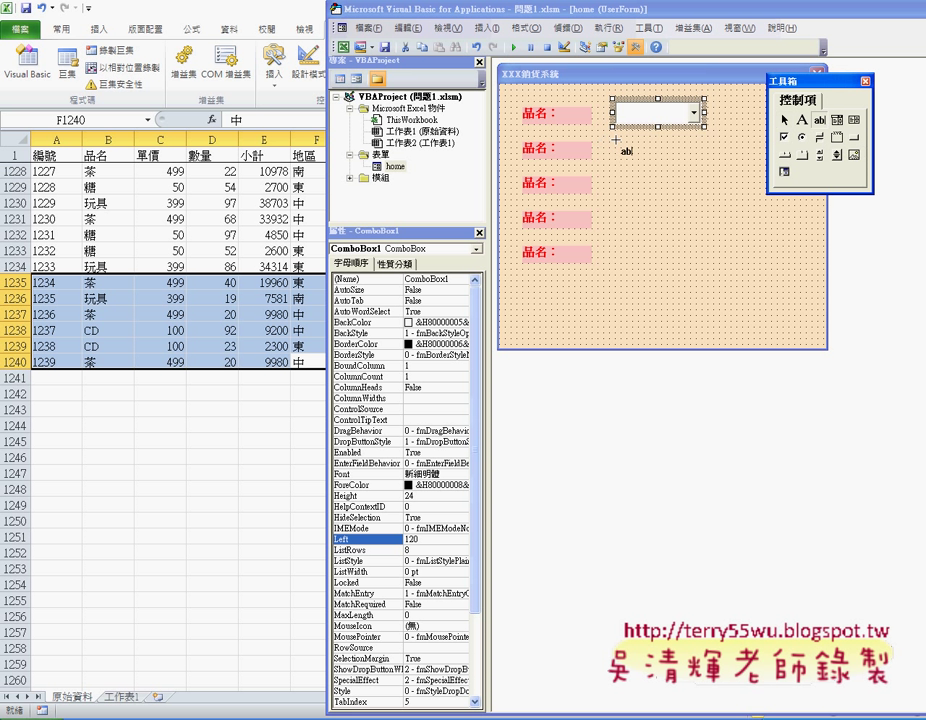
pyautogui.moveTo(616, 140); pyautogui.dragTo(710, 159)
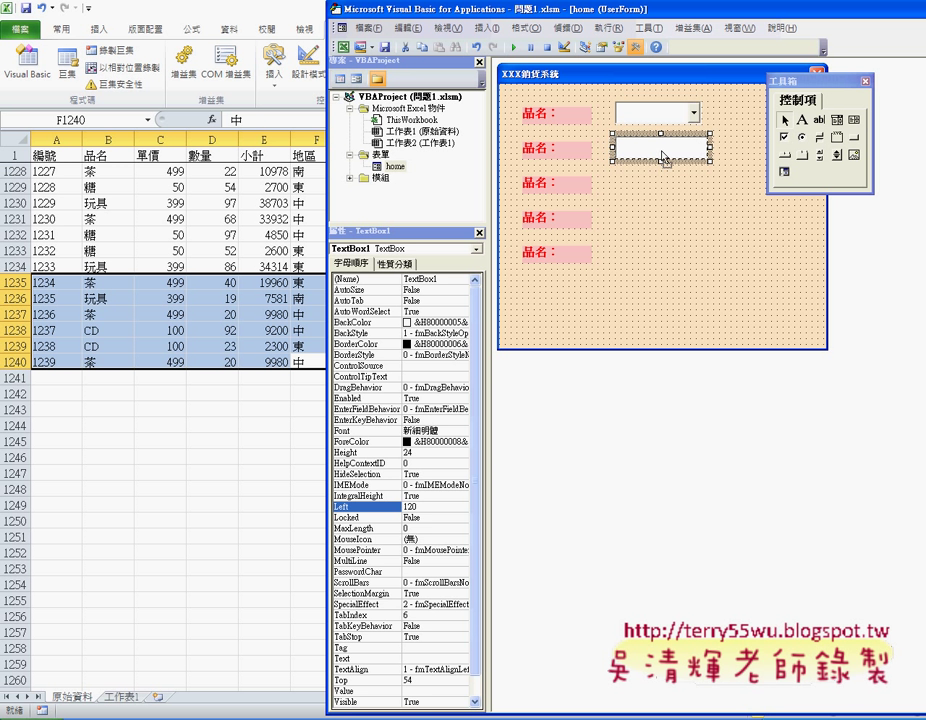
# Ctrl-drag a copy of TextBox1 down to create TextBox2 beside the third 品名 label
pyautogui.click(655, 120)
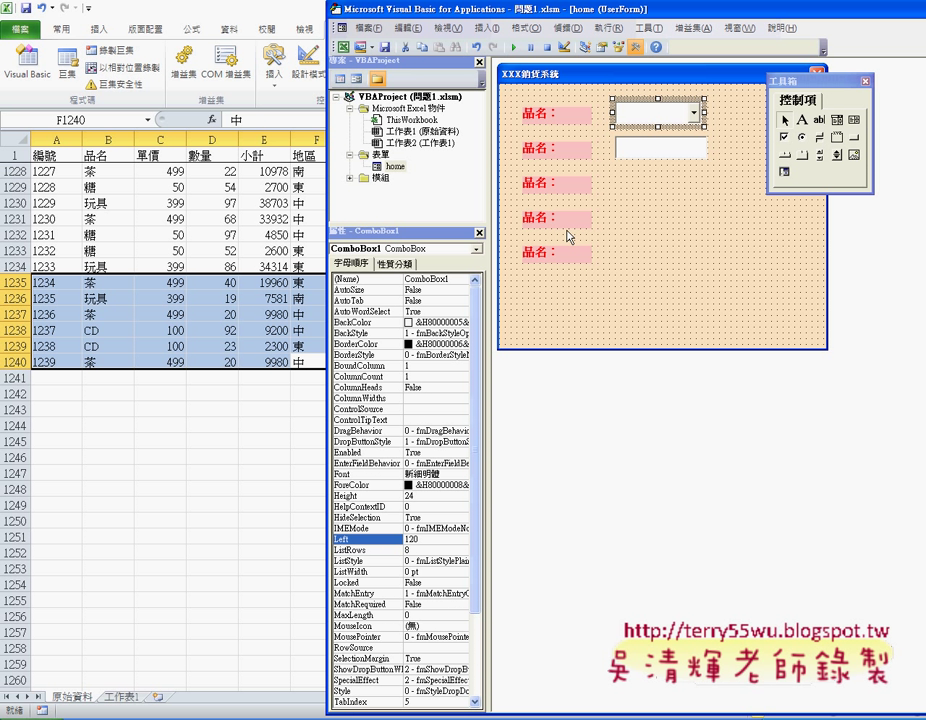
pyautogui.click(678, 152)
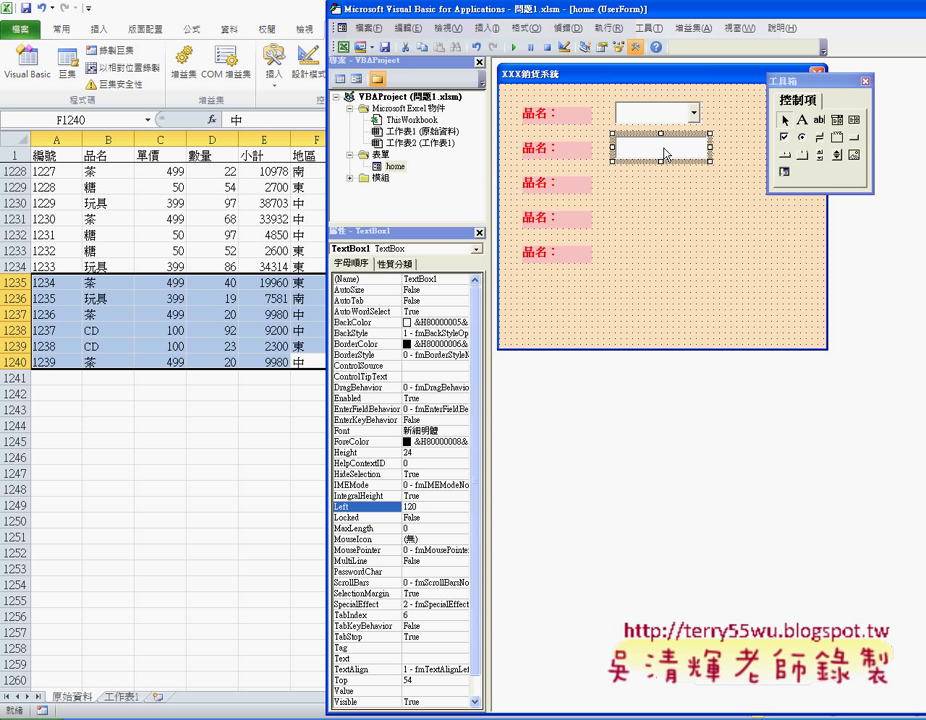
pyautogui.moveTo(665, 153); pyautogui.dragTo(667, 193)
pyautogui.moveTo(667, 193); pyautogui.dragTo(663, 198)
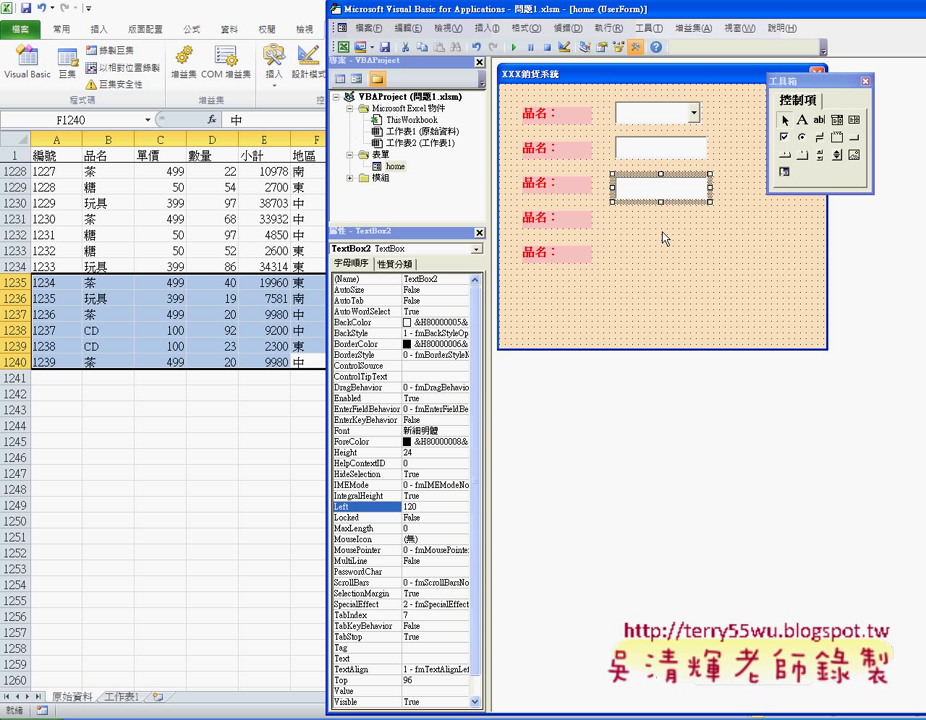
pyautogui.click(802, 120)
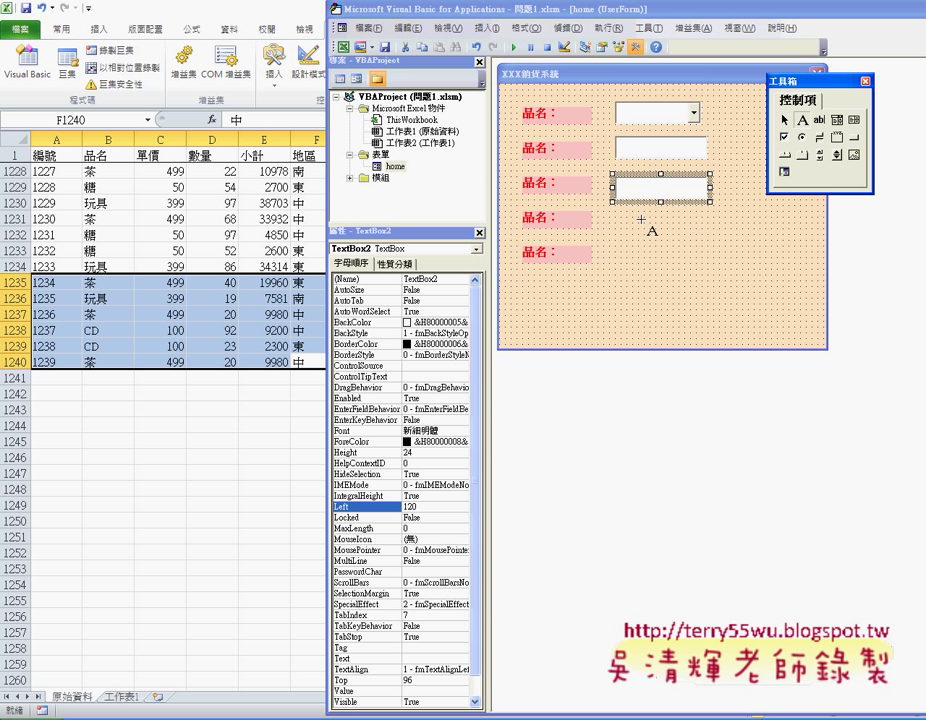
# Draw a label beside the fourth 品名 label, nudged left to align with the text boxes
pyautogui.moveTo(620, 212); pyautogui.dragTo(710, 237)
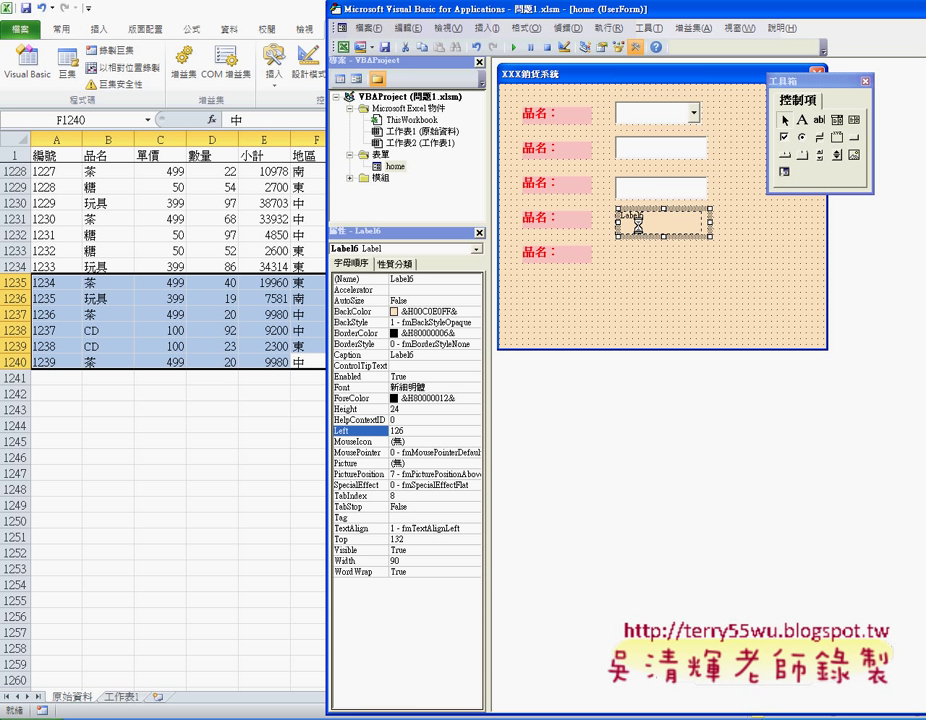
pyautogui.press('Left')
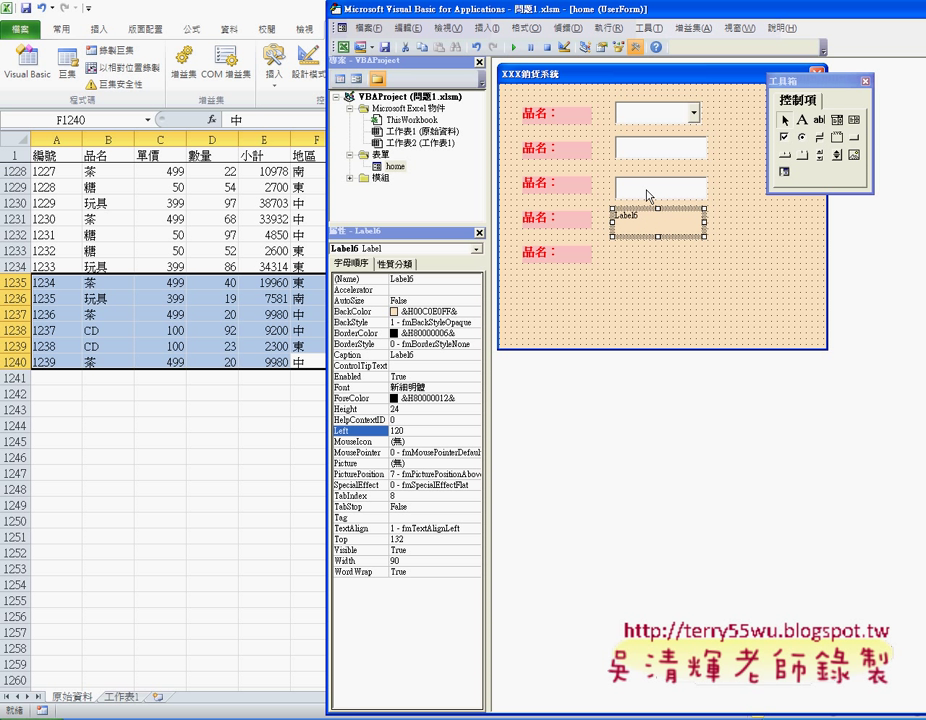
pyautogui.click(647, 190)
pyautogui.click(640, 222)
# Clear the new label's Caption and set its font size to 14
pyautogui.click(378, 355)
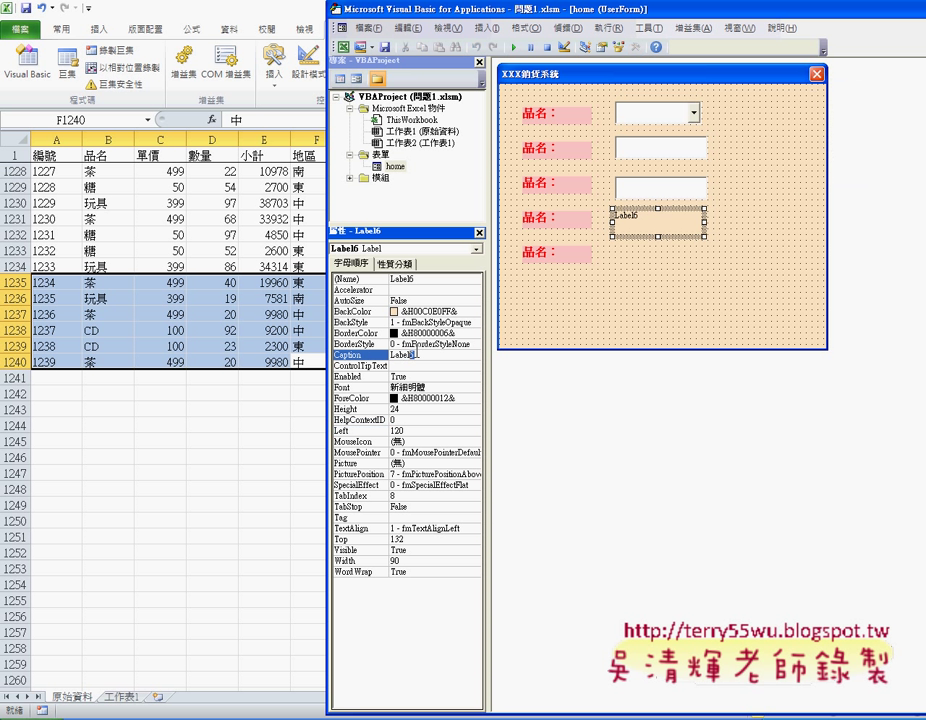
pyautogui.press('Delete')
pyautogui.click(415, 387)
pyautogui.click(474, 387)
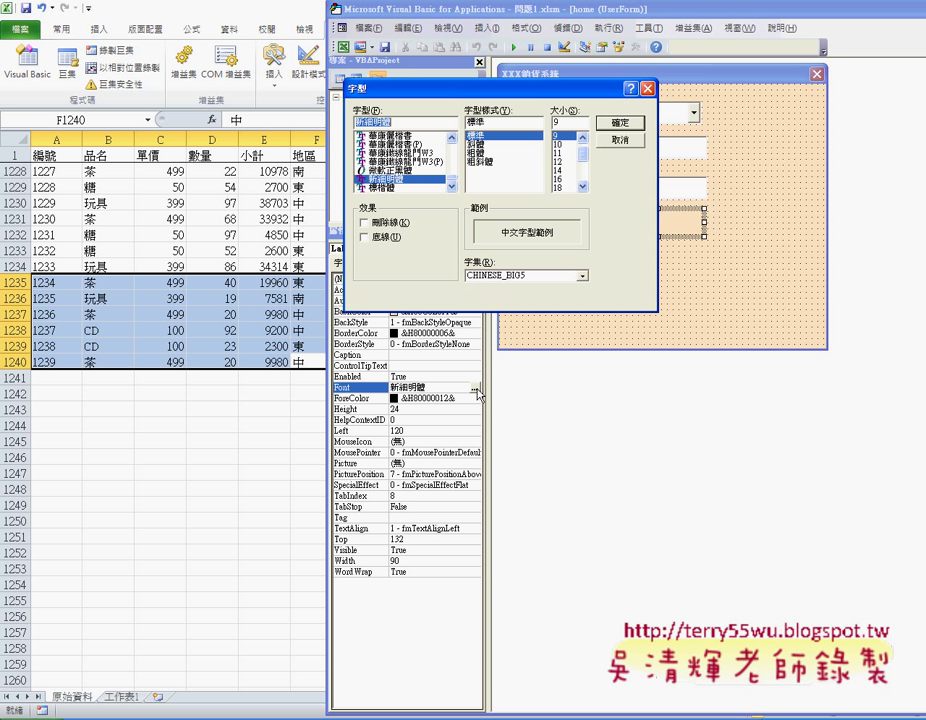
pyautogui.click(558, 170)
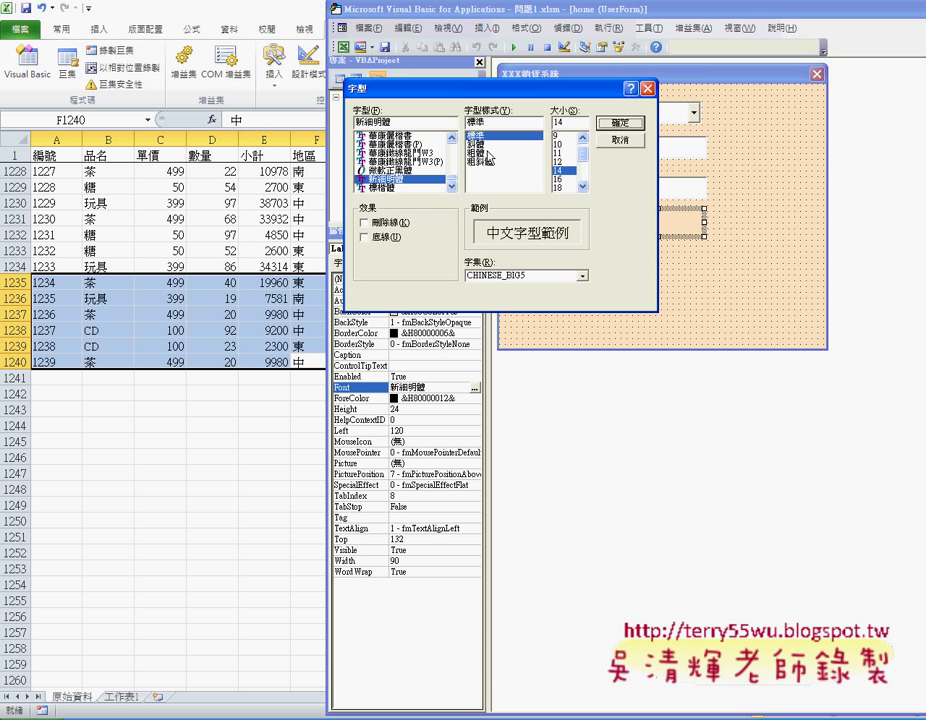
pyautogui.click(612, 124)
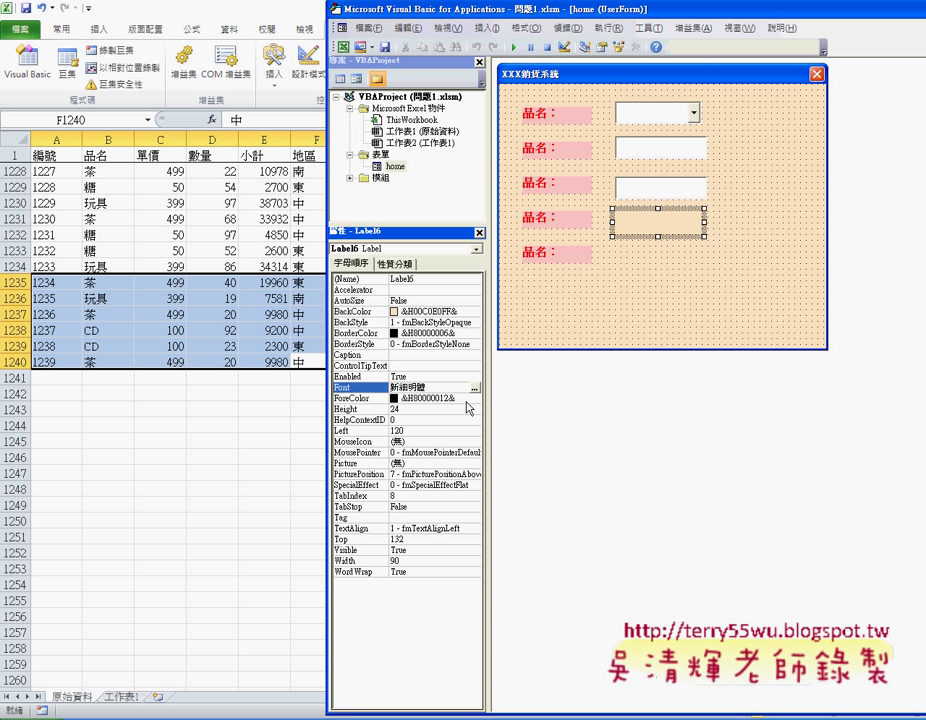
pyautogui.click(678, 258)
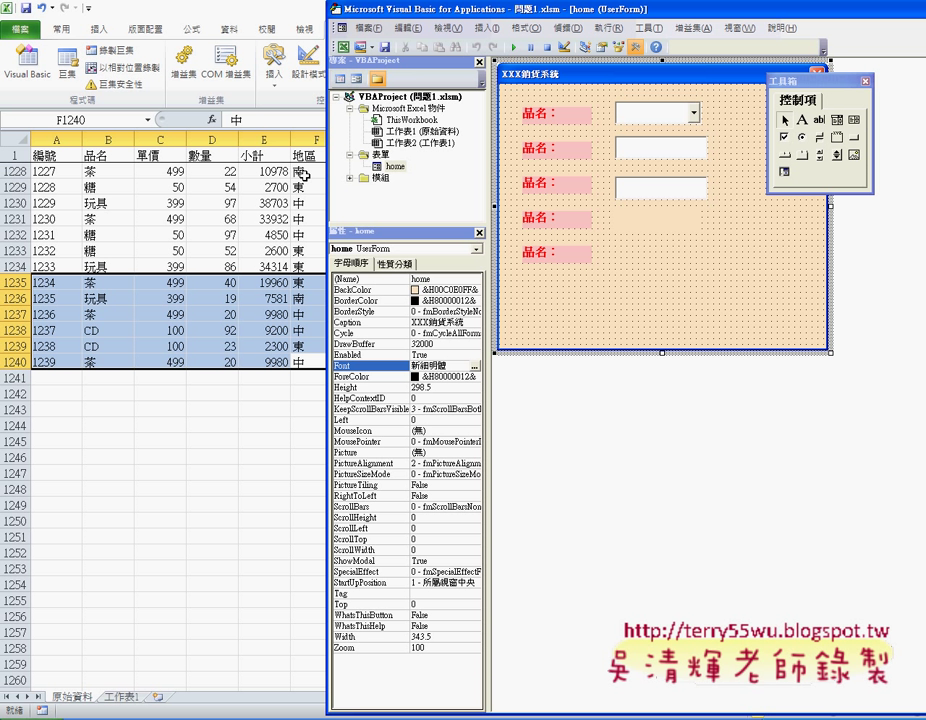
# Draw a combo box beside the fifth 品名 label
pyautogui.click(846, 127)
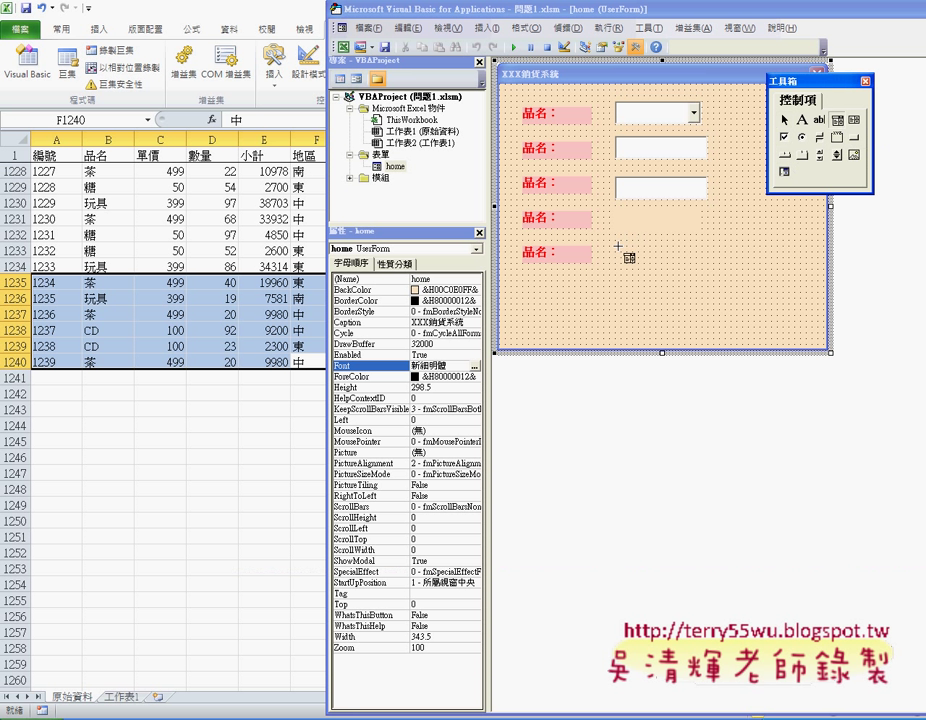
pyautogui.moveTo(615, 247)
pyautogui.mouseDown()
pyautogui.moveTo(666, 268)
pyautogui.moveTo(710, 270)
pyautogui.mouseUp()
pyautogui.click(670, 264)
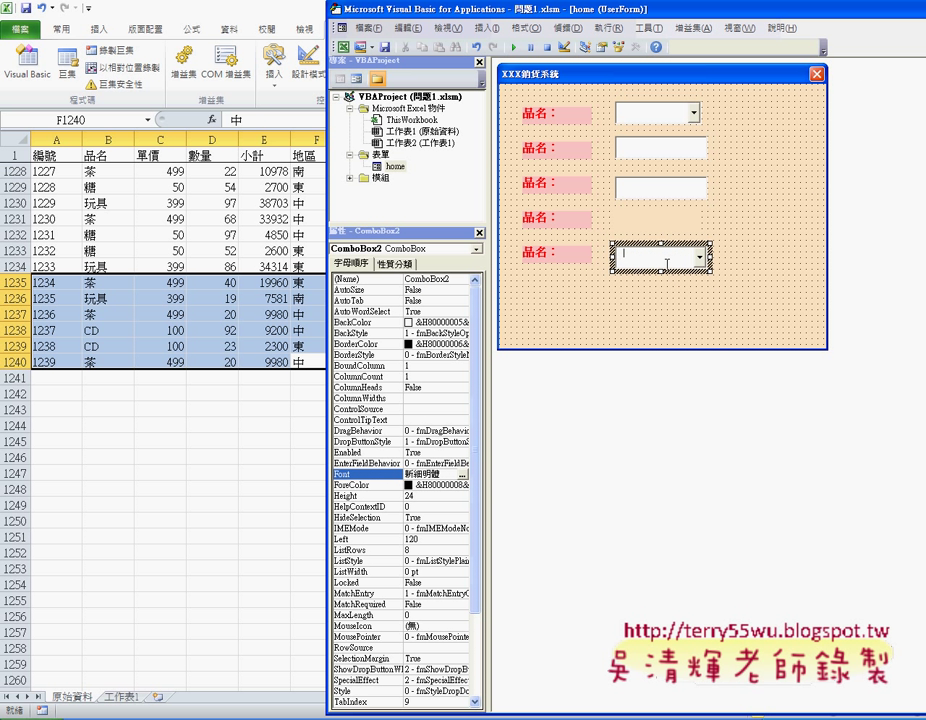
pyautogui.click(738, 223)
pyautogui.click(697, 265)
pyautogui.click(696, 215)
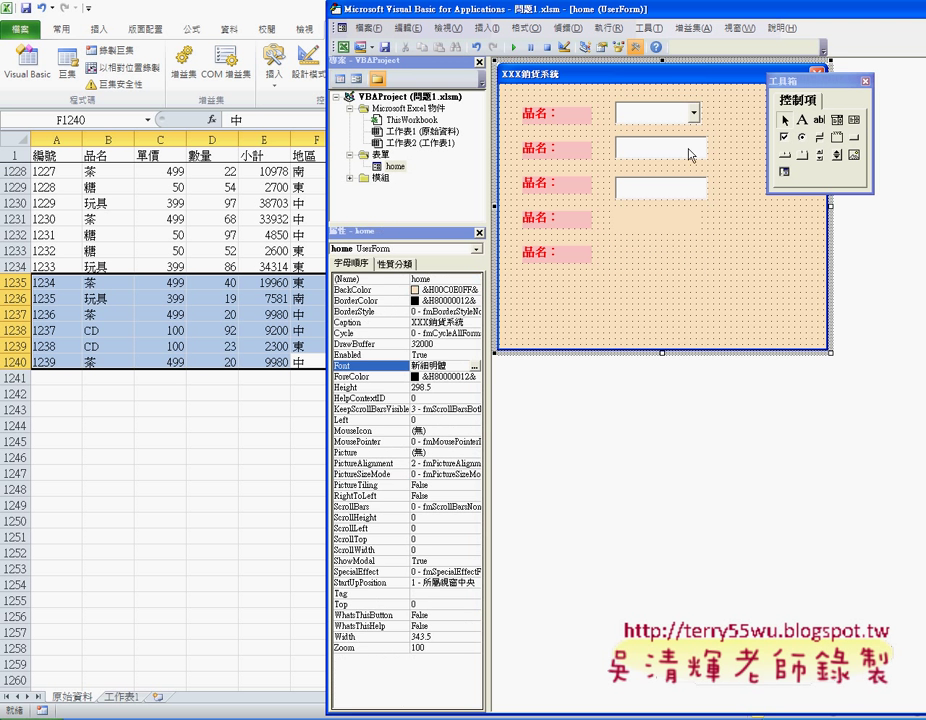
# Ctrl-drag a copy of ComboBox1 down to the fifth row, aligned with the first-row combo box
pyautogui.click(671, 117)
pyautogui.moveTo(670, 117); pyautogui.dragTo(674, 255)
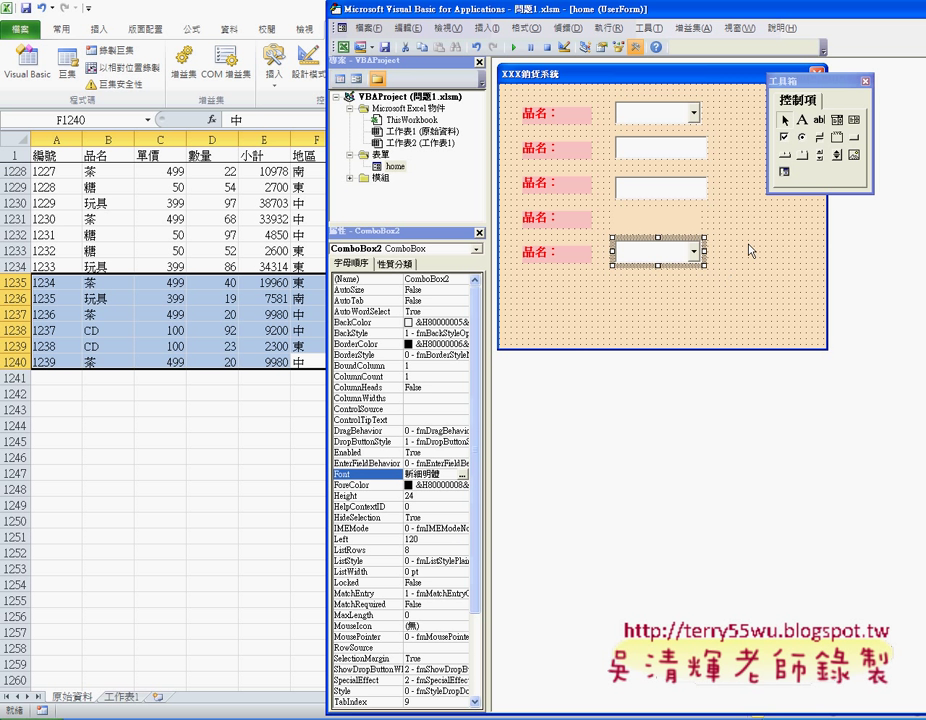
pyautogui.moveTo(810, 80); pyautogui.dragTo(830, 297)
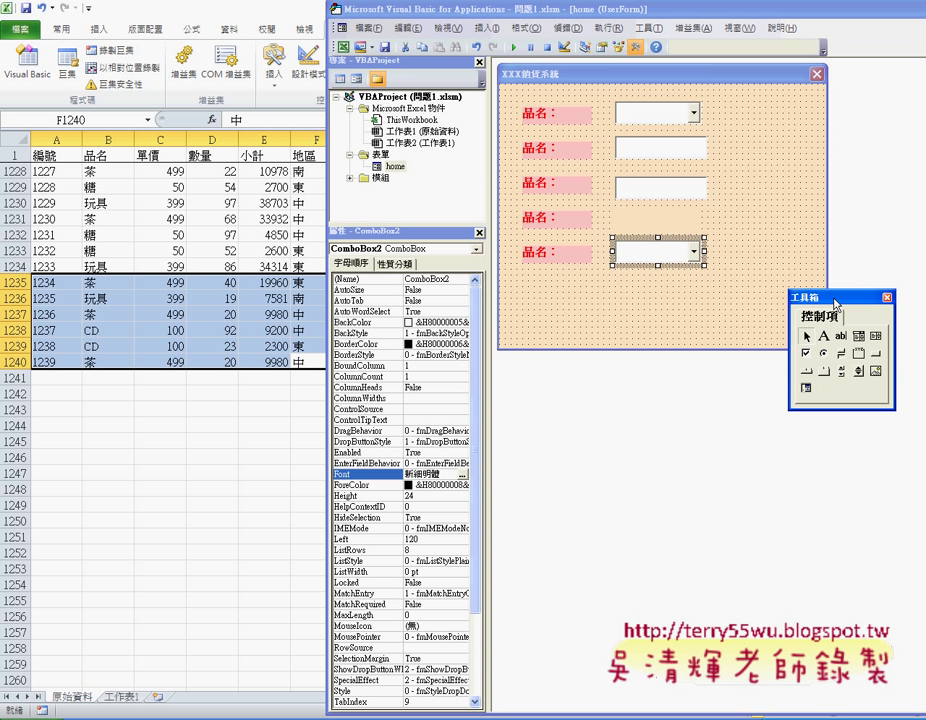
# Draw a command button at the form's top-right and copy it down to the second, third and fourth rows
pyautogui.click(873, 372)
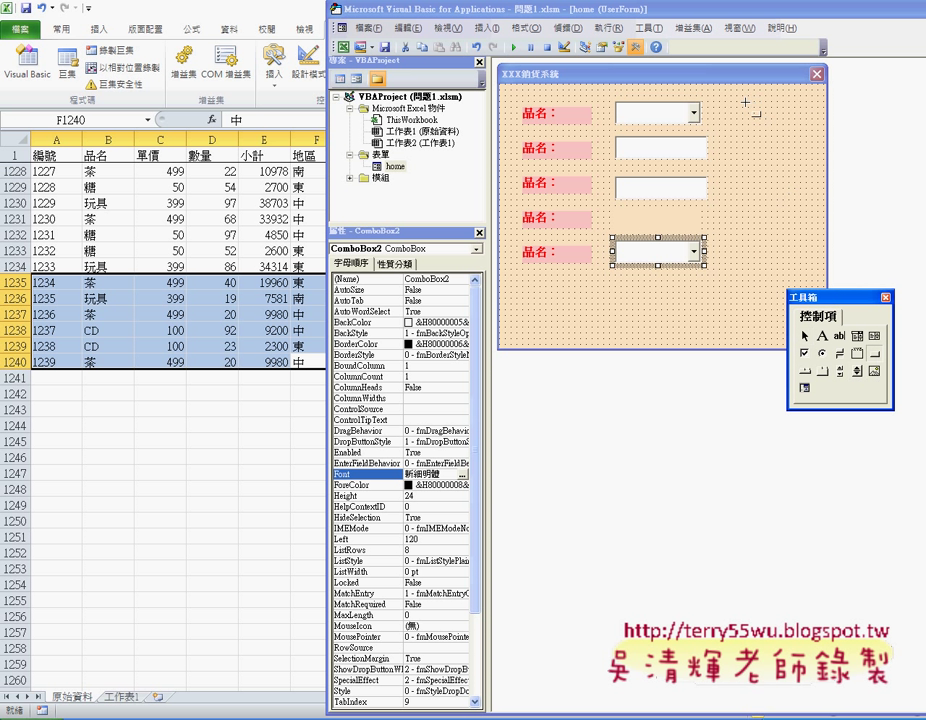
pyautogui.moveTo(743, 101)
pyautogui.mouseDown()
pyautogui.moveTo(768, 121)
pyautogui.moveTo(814, 126)
pyautogui.mouseUp()
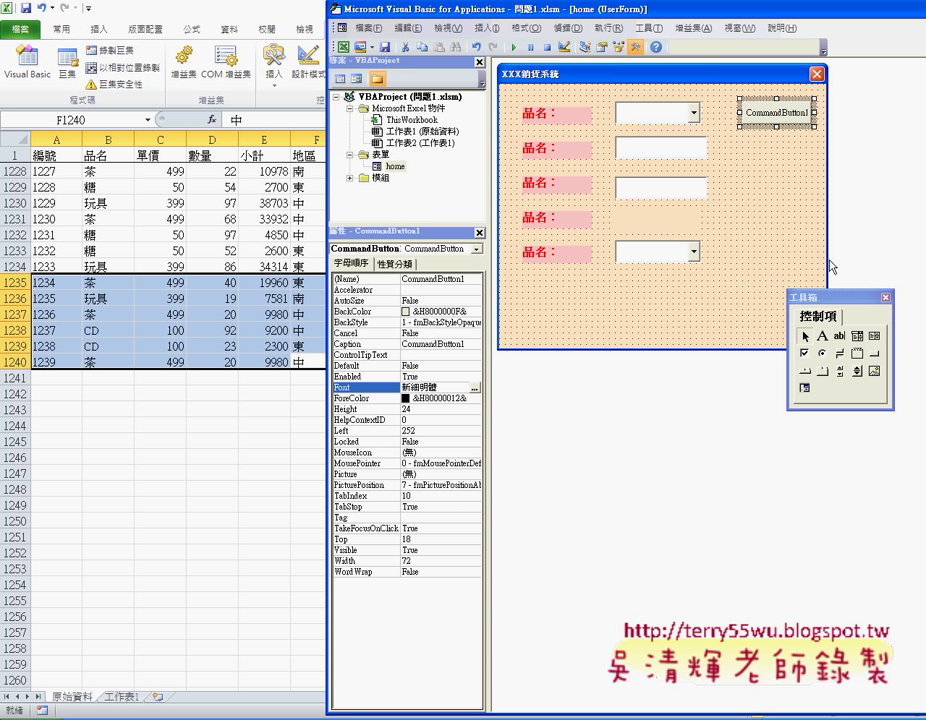
pyautogui.moveTo(778, 122); pyautogui.dragTo(781, 161)
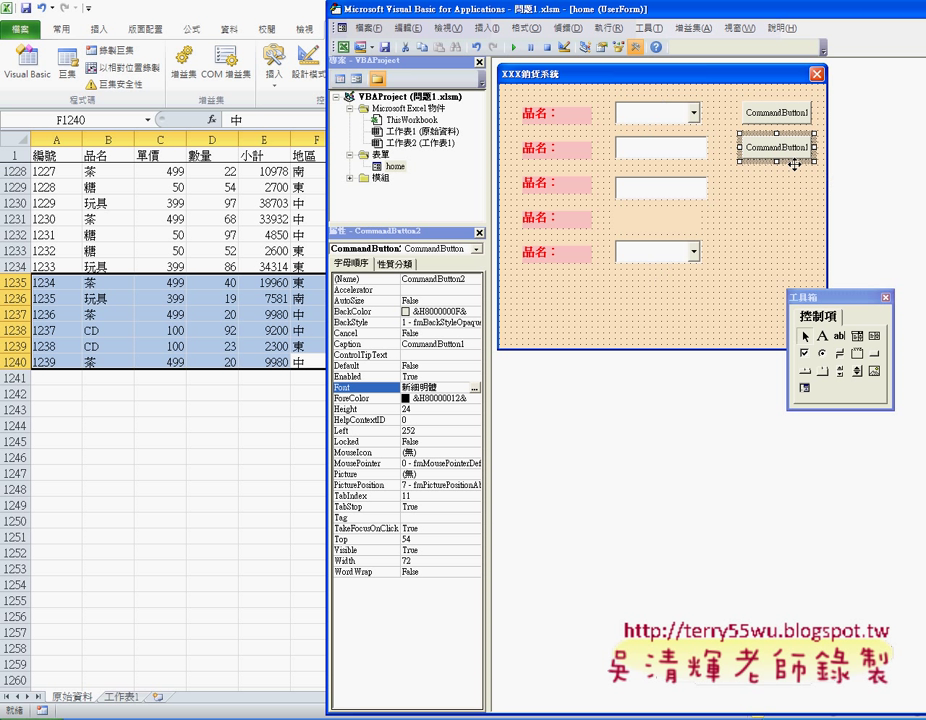
pyautogui.moveTo(779, 150); pyautogui.dragTo(780, 197)
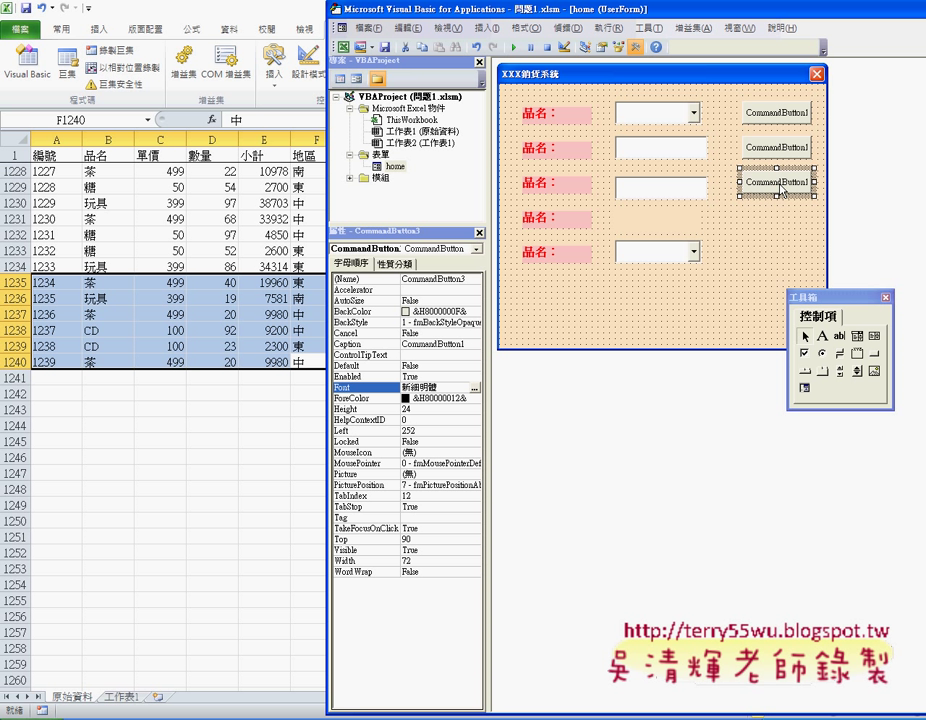
pyautogui.moveTo(782, 190); pyautogui.dragTo(765, 211)
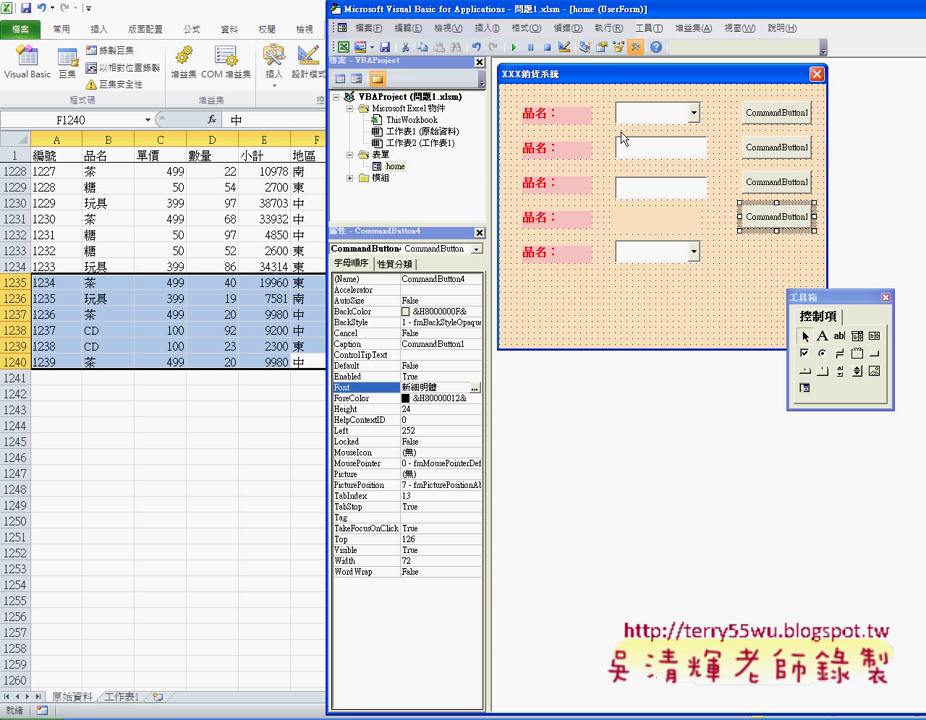
pyautogui.click(555, 113)
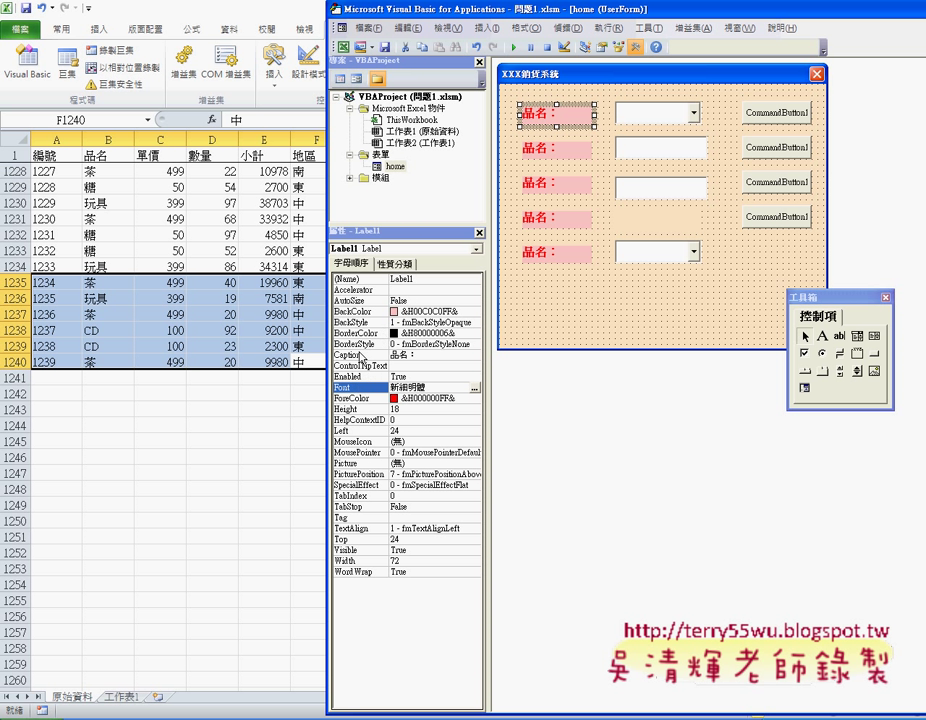
pyautogui.click(360, 355)
pyautogui.click(557, 152)
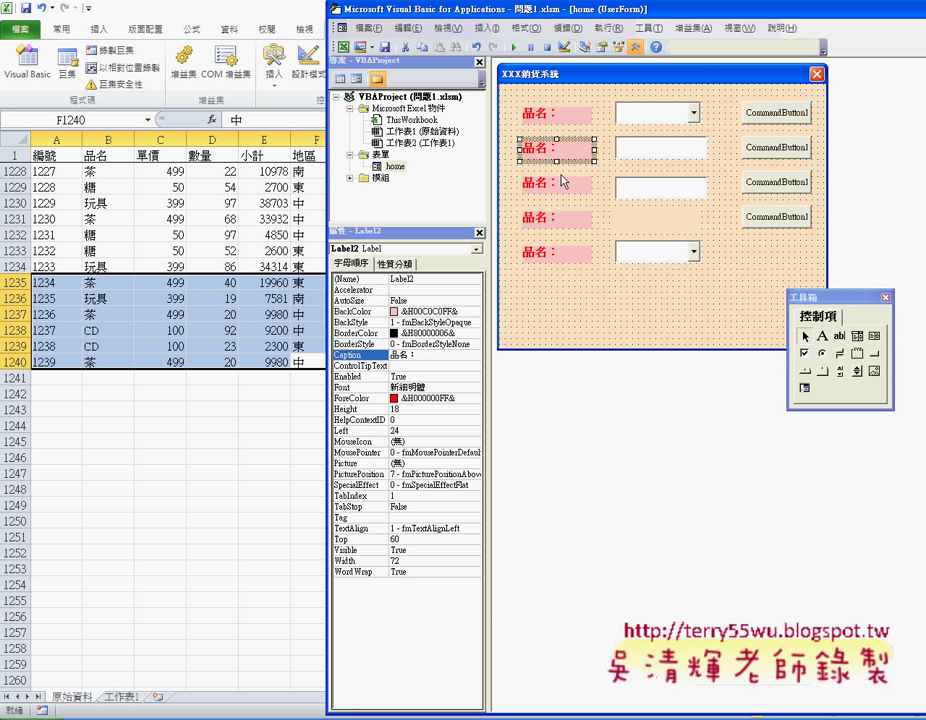
pyautogui.click(666, 113)
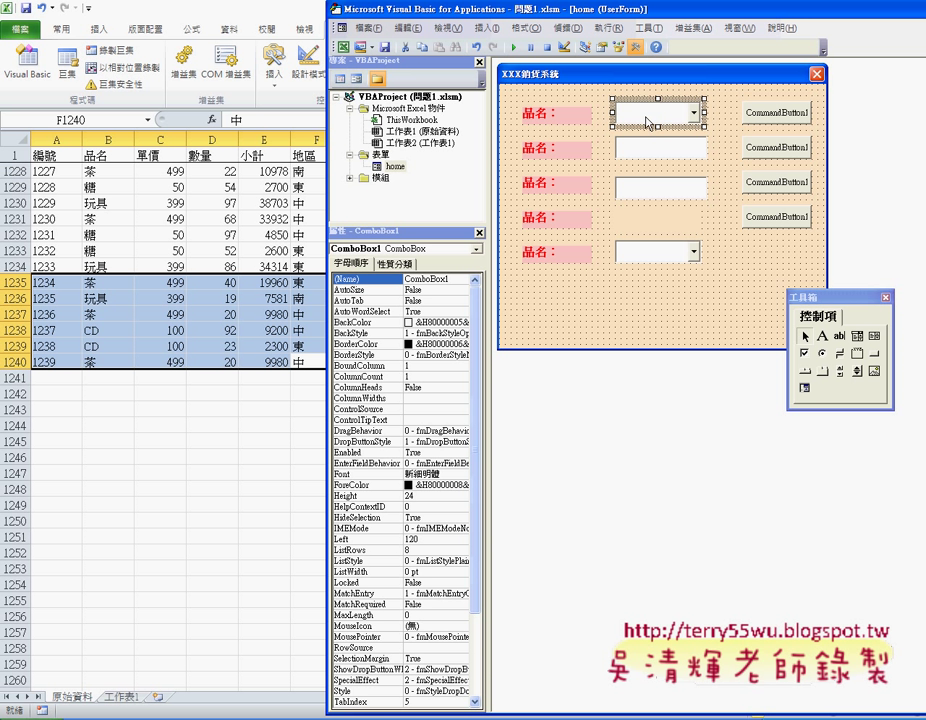
pyautogui.click(653, 148)
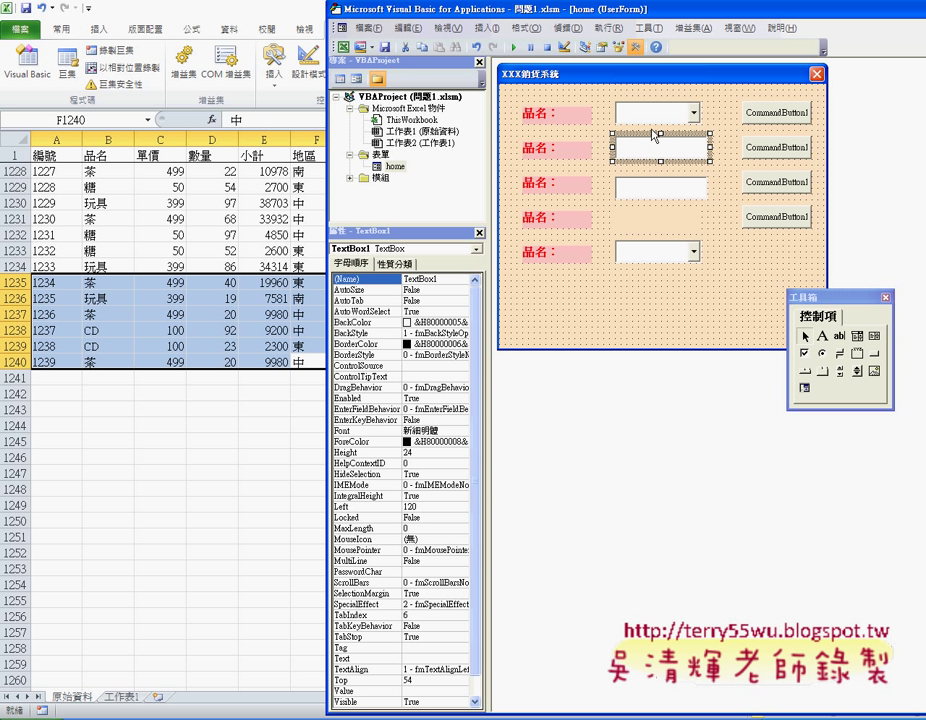
pyautogui.click(653, 120)
pyautogui.click(647, 158)
pyautogui.click(650, 113)
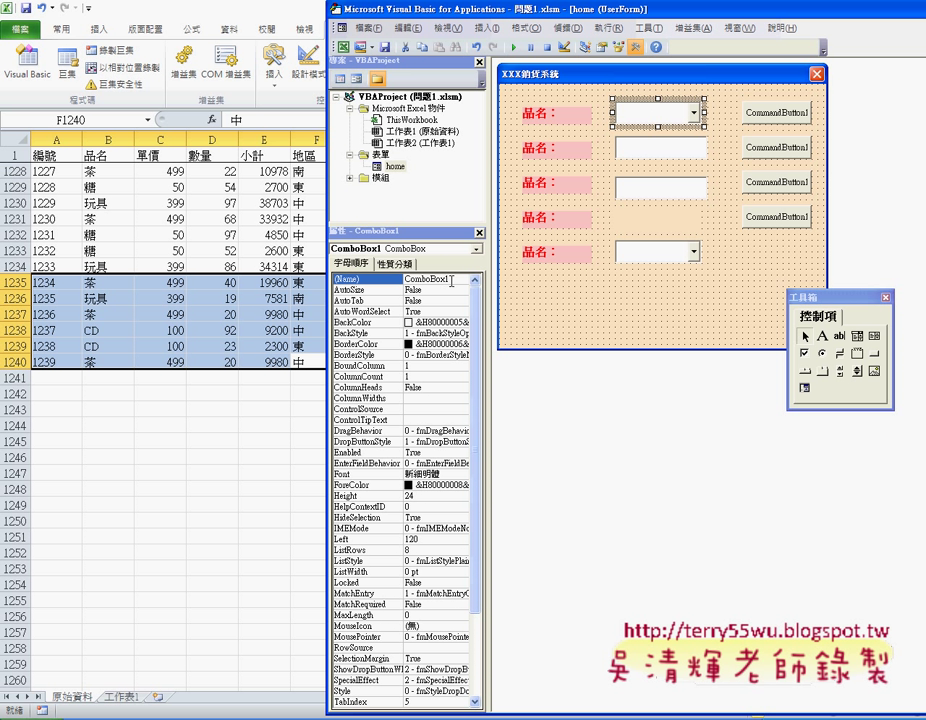
pyautogui.click(647, 149)
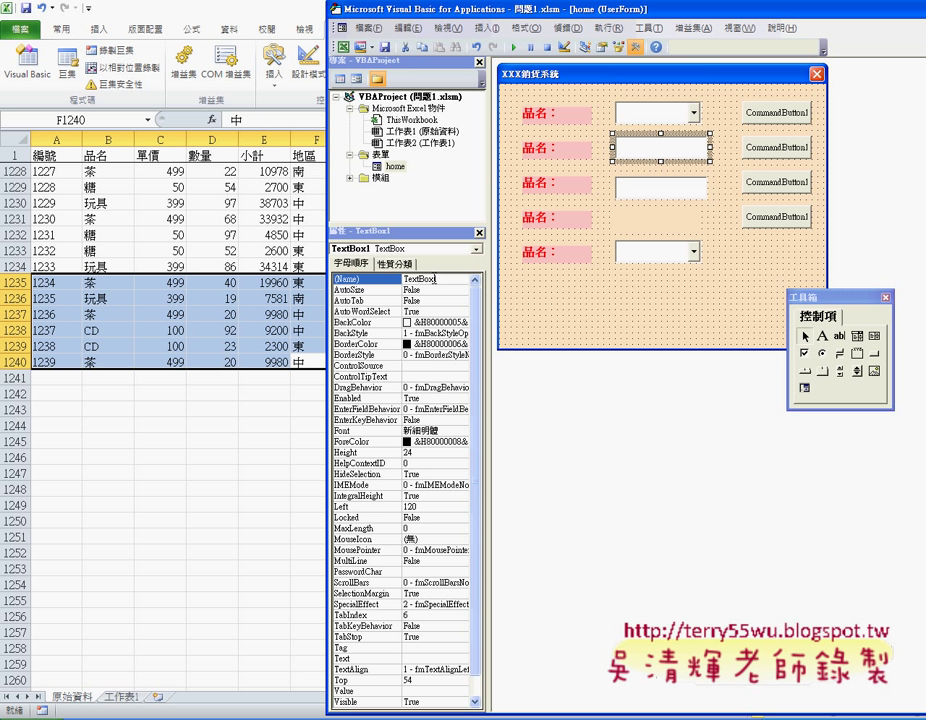
pyautogui.click(660, 190)
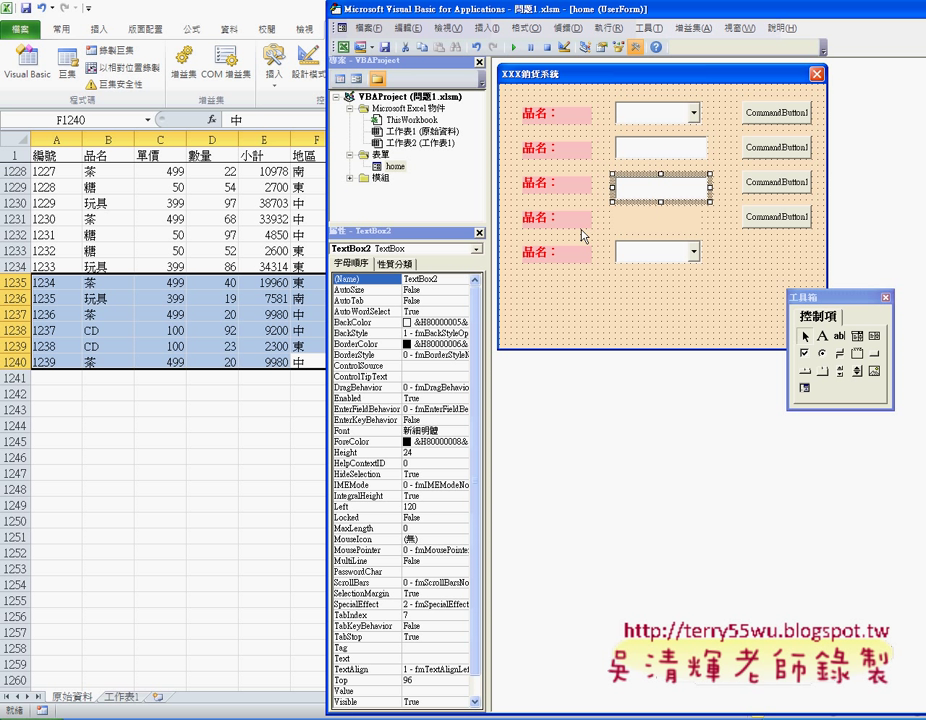
pyautogui.click(655, 250)
pyautogui.click(664, 229)
pyautogui.click(658, 248)
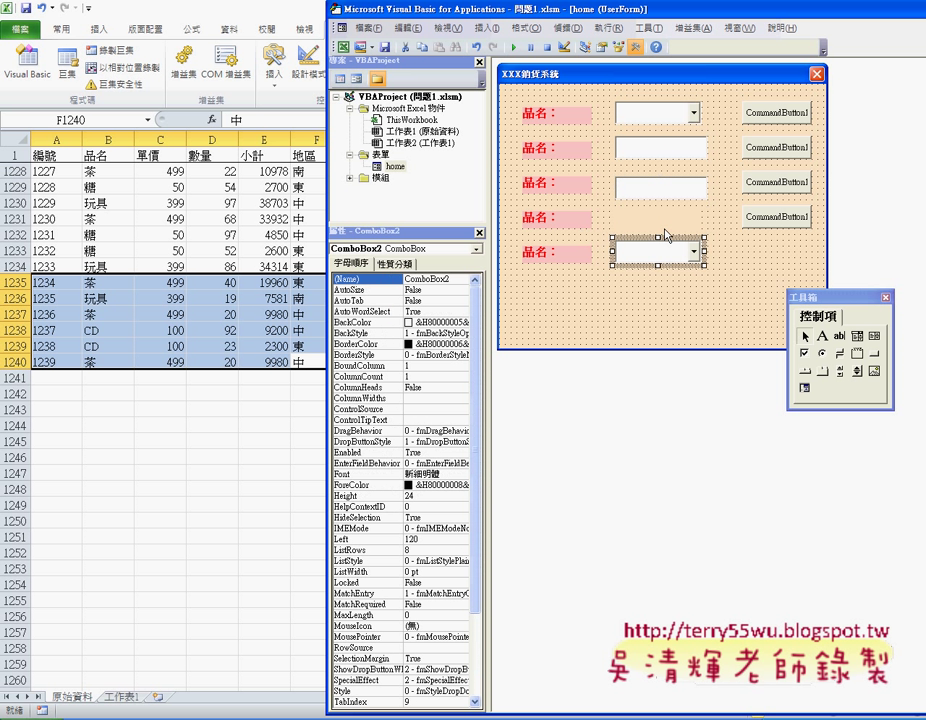
pyautogui.click(666, 228)
pyautogui.click(662, 254)
pyautogui.click(768, 110)
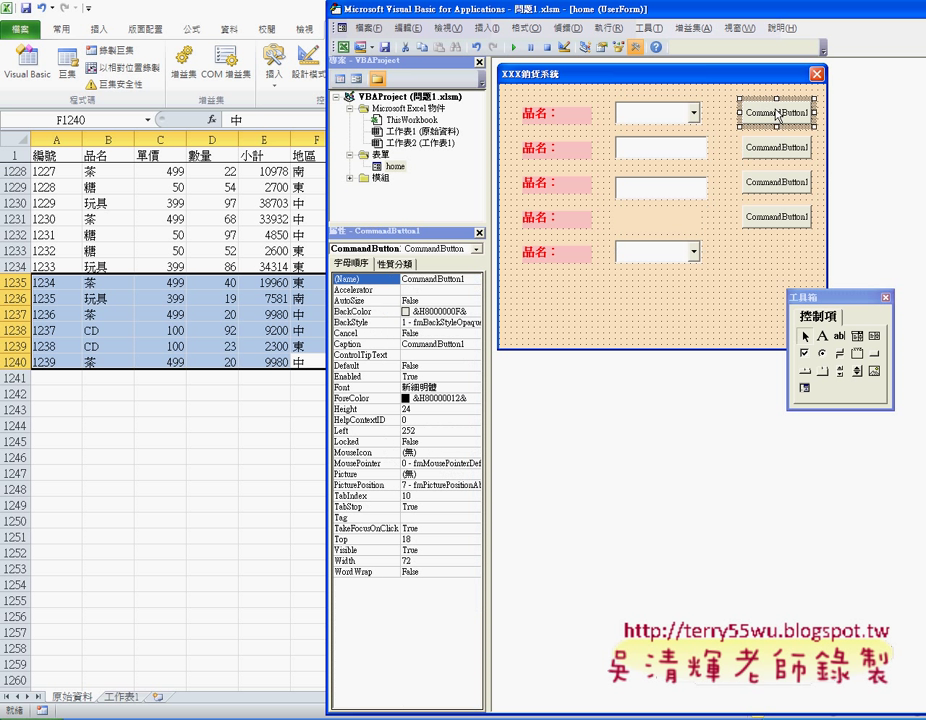
pyautogui.click(776, 150)
pyautogui.click(778, 183)
pyautogui.click(799, 215)
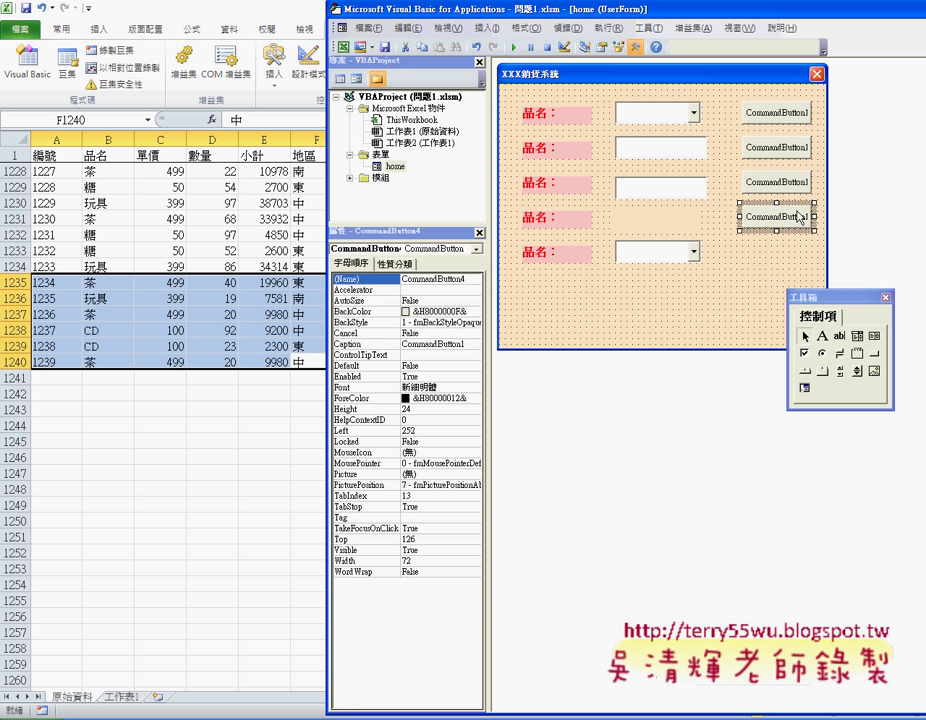